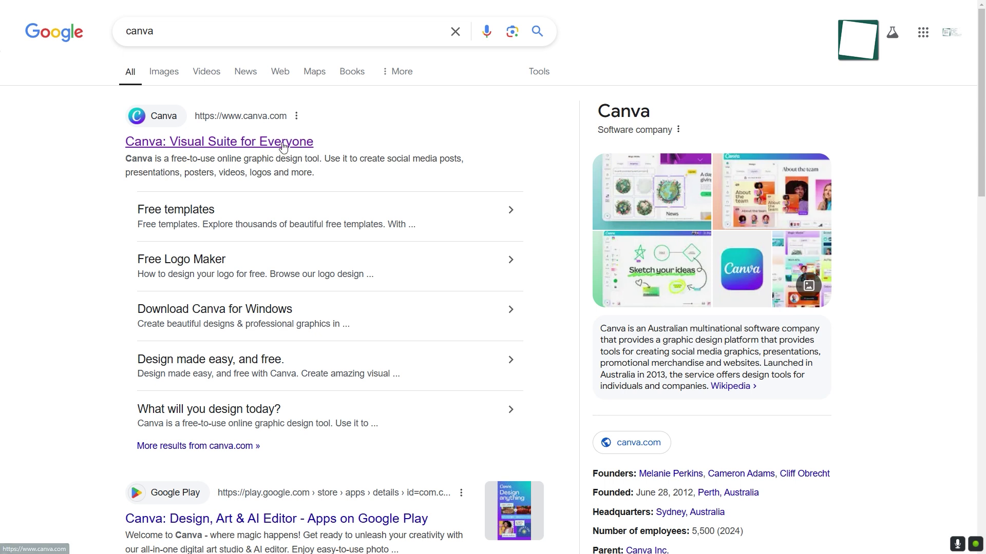
Open the 'Canva: Visual Suite for Everyone' result from the Google search results
left_click(290, 147)
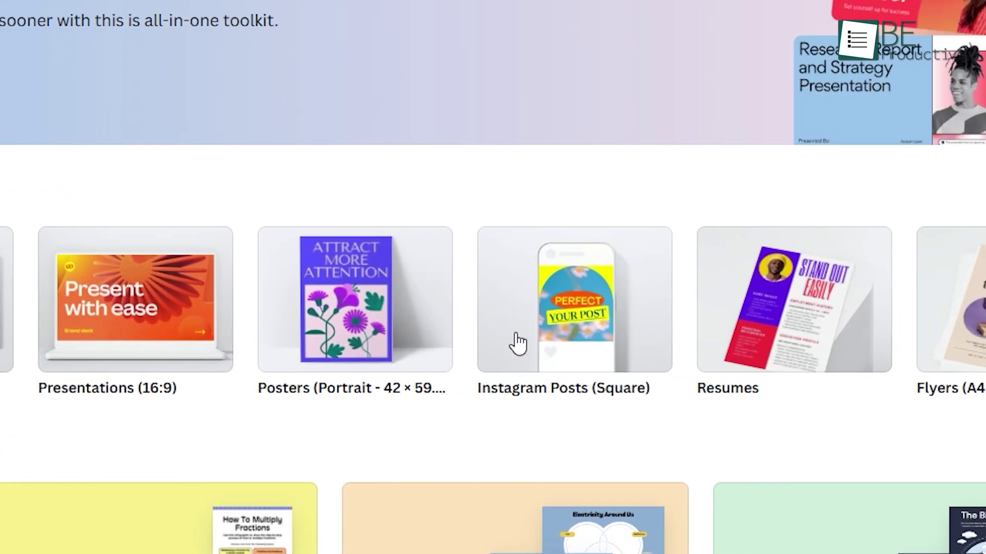
Create a blank square Instagram Post design and check the Projects folders
left_click(591, 341)
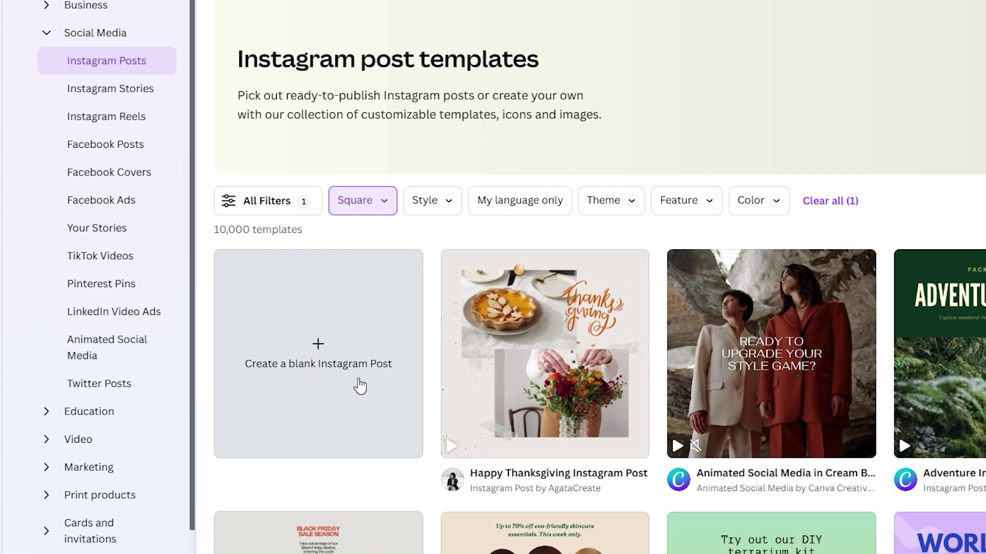
left_click(332, 394)
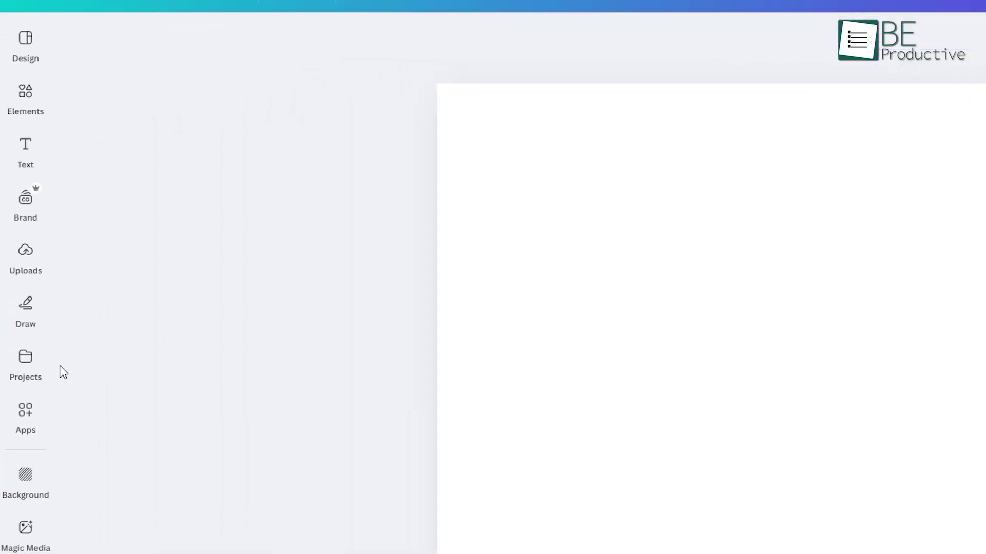
left_click(37, 366)
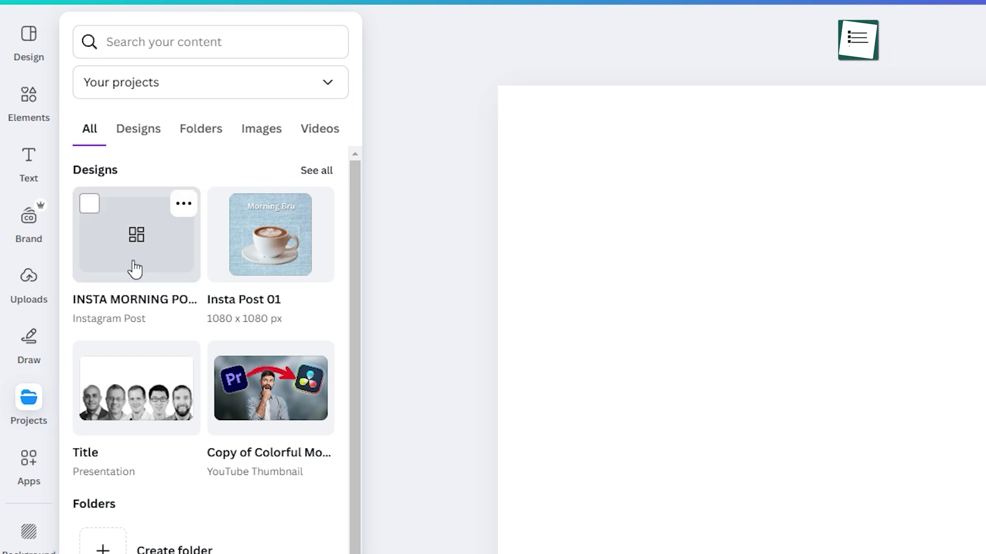
left_click(193, 145)
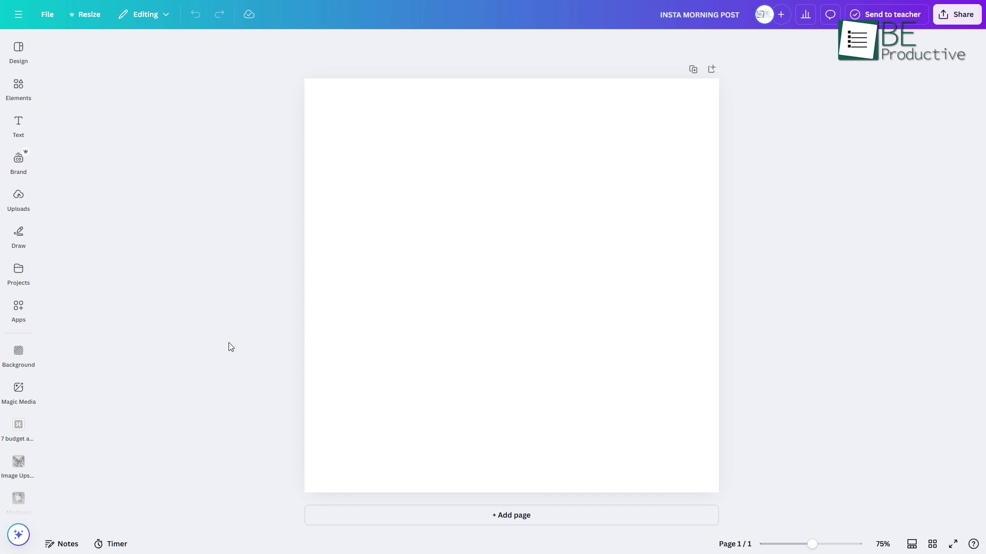
Set the page background to the laptop-and-phone on concrete photo
left_click(19, 351)
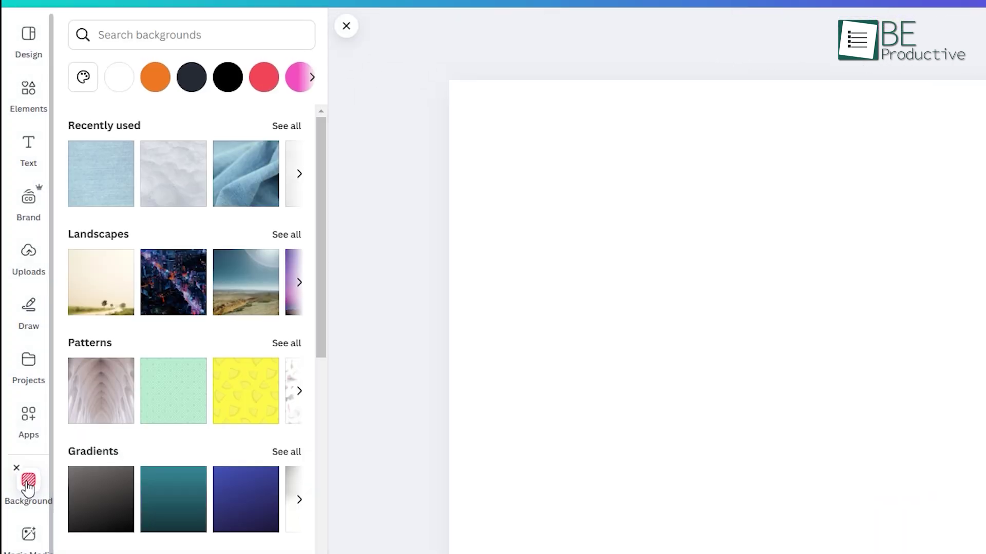
left_click(313, 77)
left_click(312, 77)
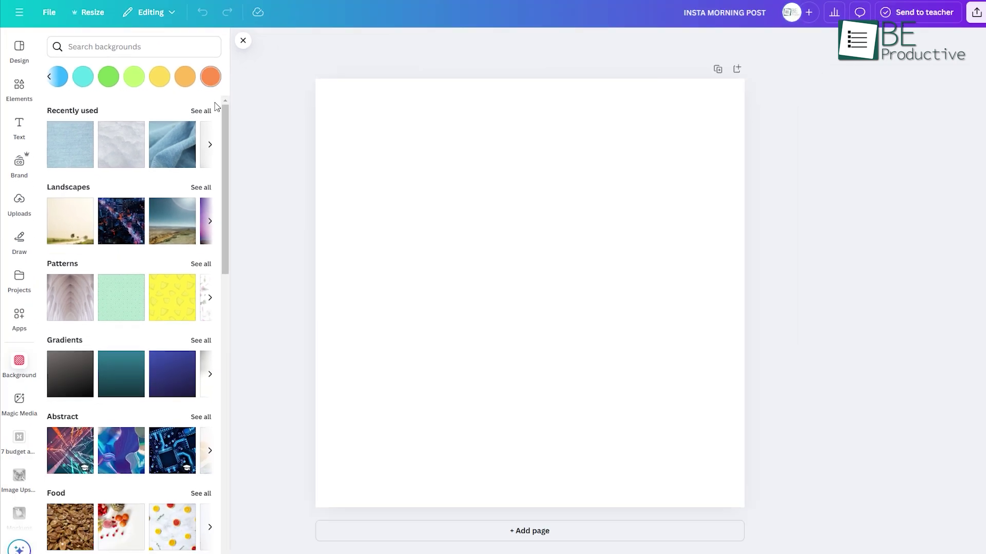
scroll(183, 521, "down", 10)
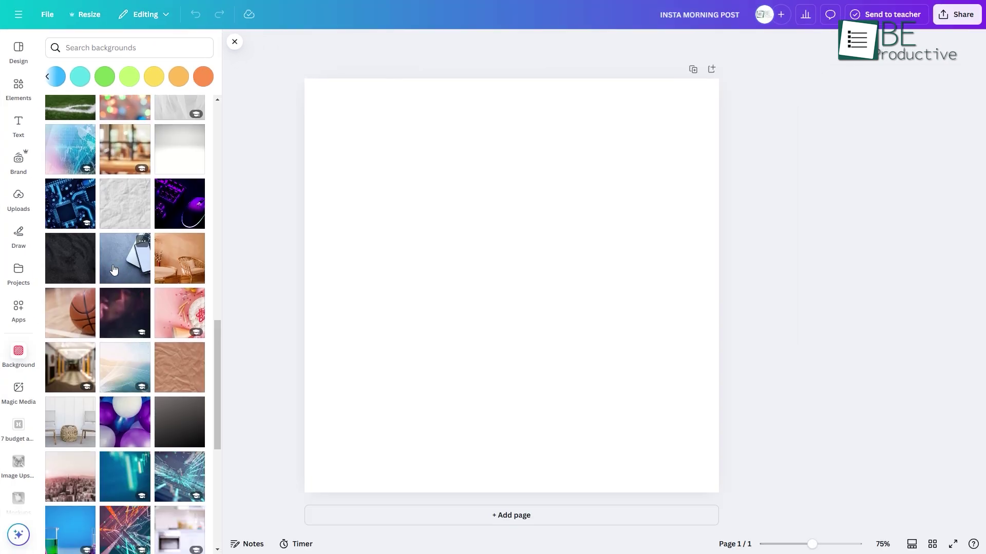
left_click(118, 271)
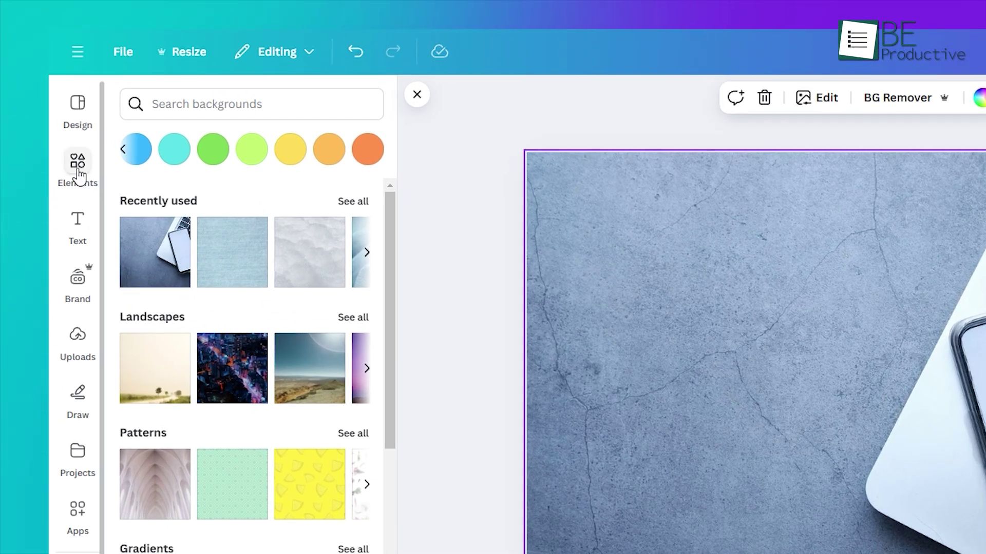
Search the Elements library for 'coffee cup' and filter to photo results
left_click(78, 172)
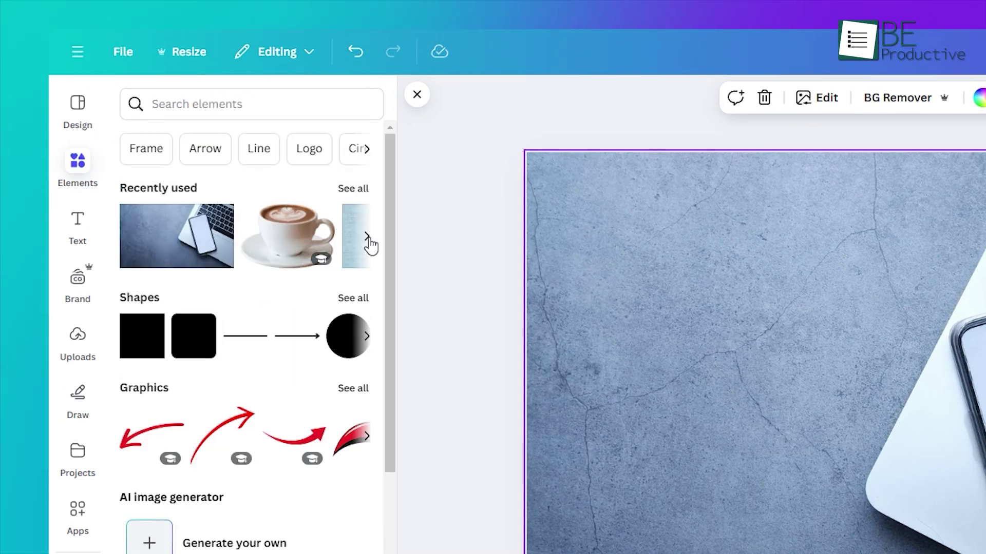
left_click(368, 240)
left_click(368, 239)
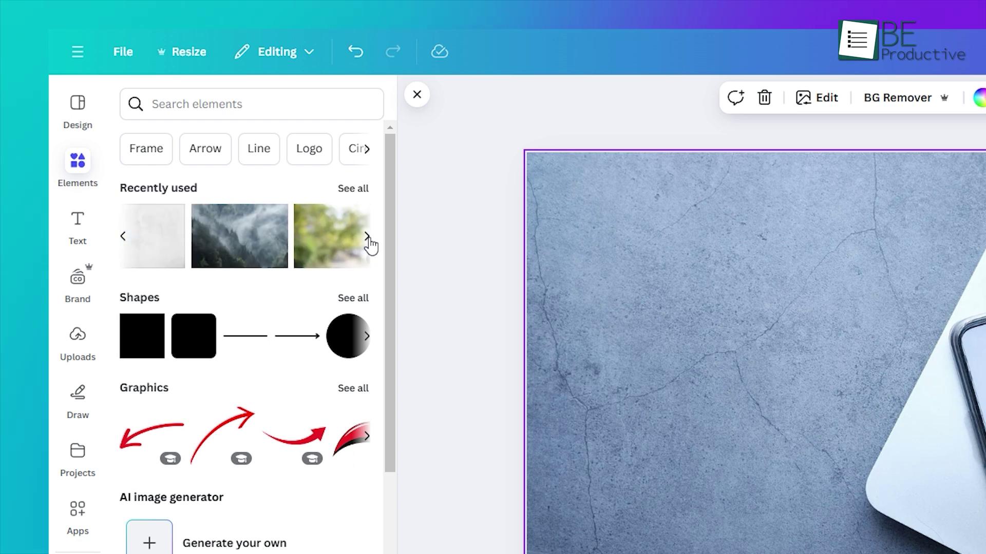
left_click(367, 337)
left_click(241, 108)
type("co")
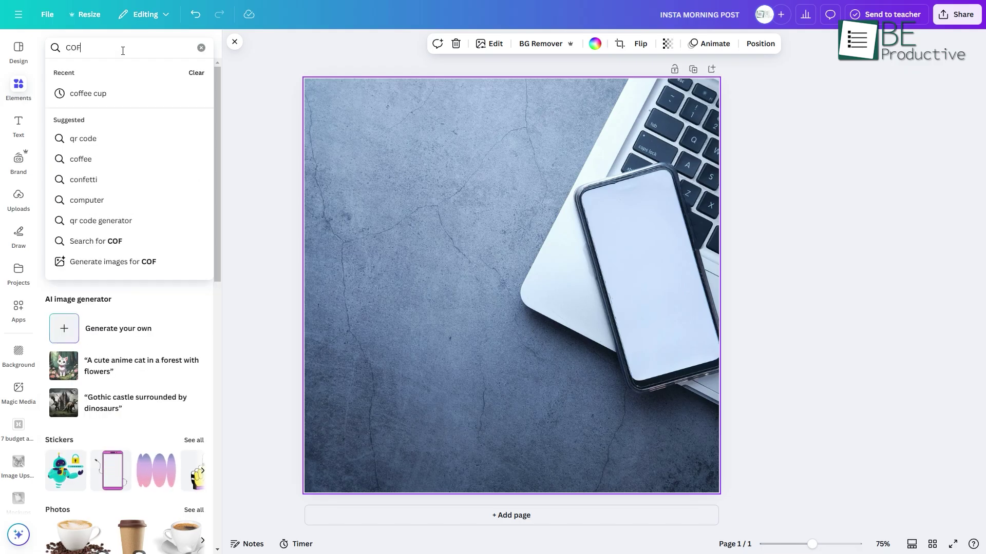
key("Down")
key("Return")
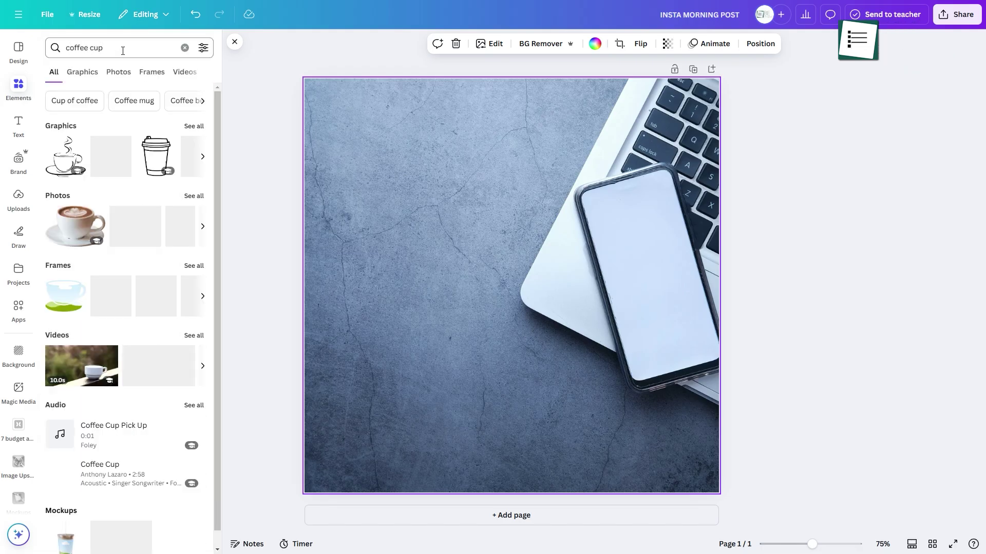
left_click(118, 72)
scroll(152, 327, "down", 10)
scroll(152, 327, "down", 3)
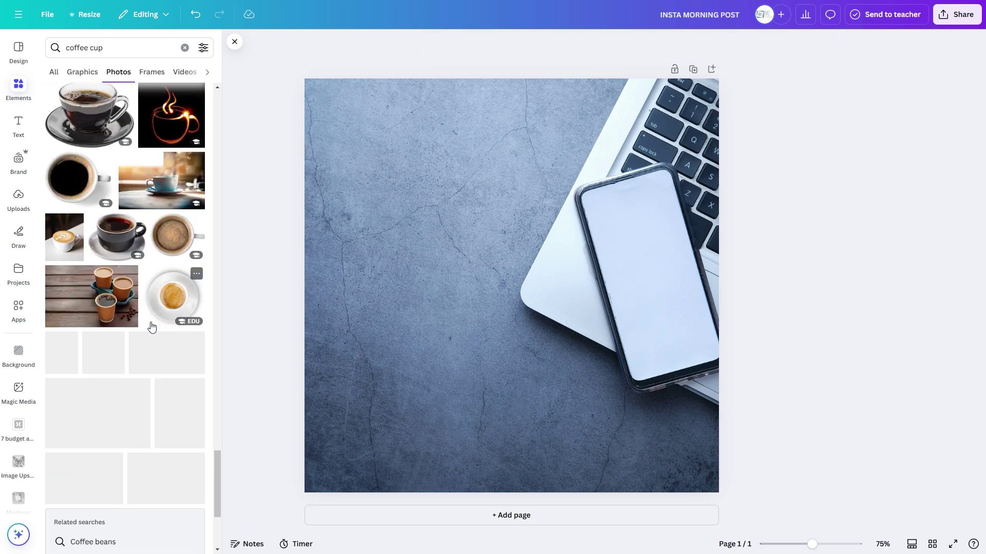
Add the top-down coffee cup photo, shrink it and move it to the lower left
left_click(178, 305)
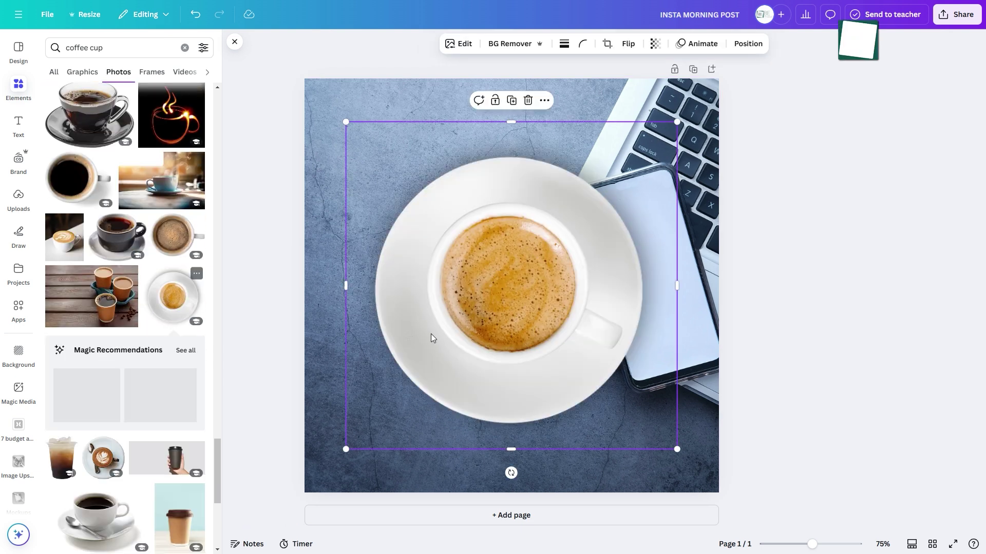
left_click_drag(680, 123, 594, 205)
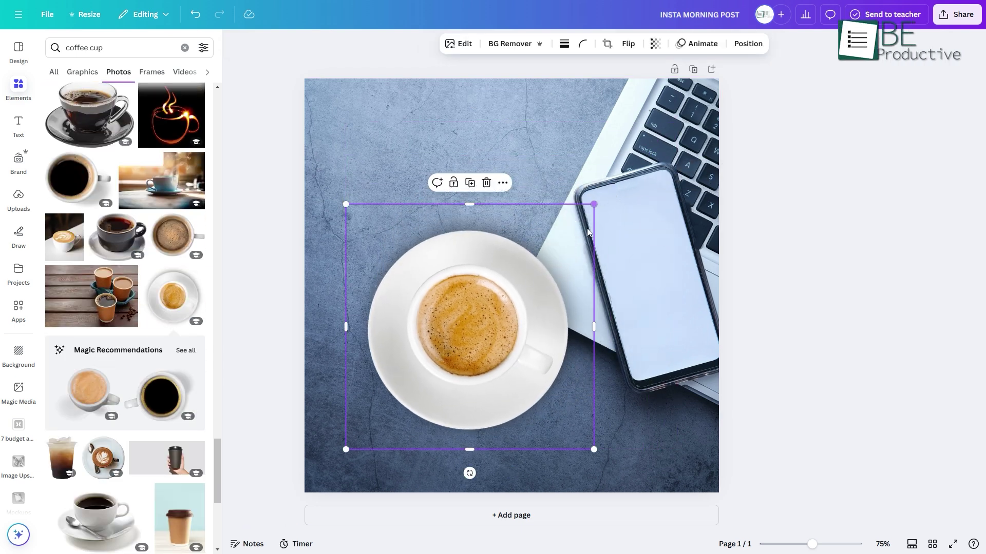
left_click_drag(497, 309, 462, 360)
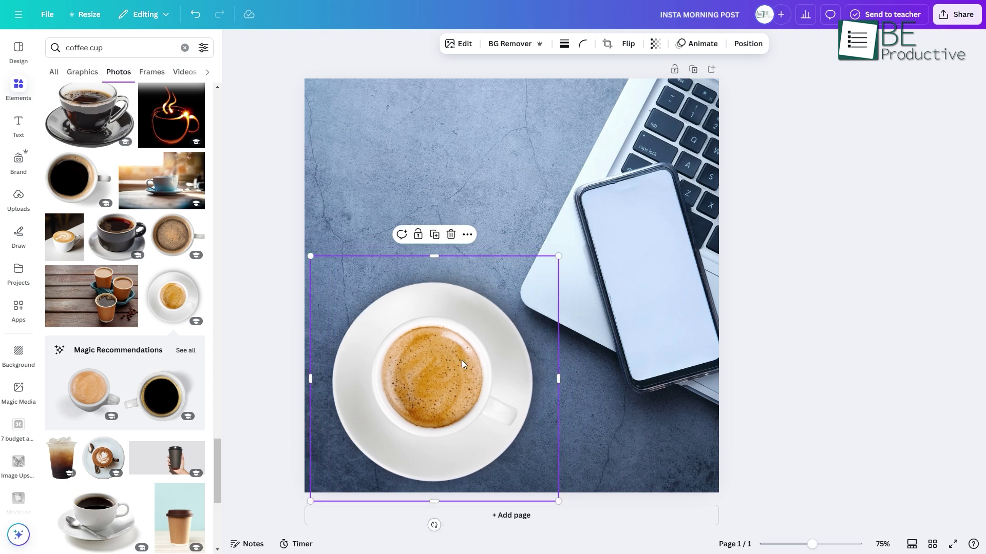
left_click_drag(558, 255, 550, 268)
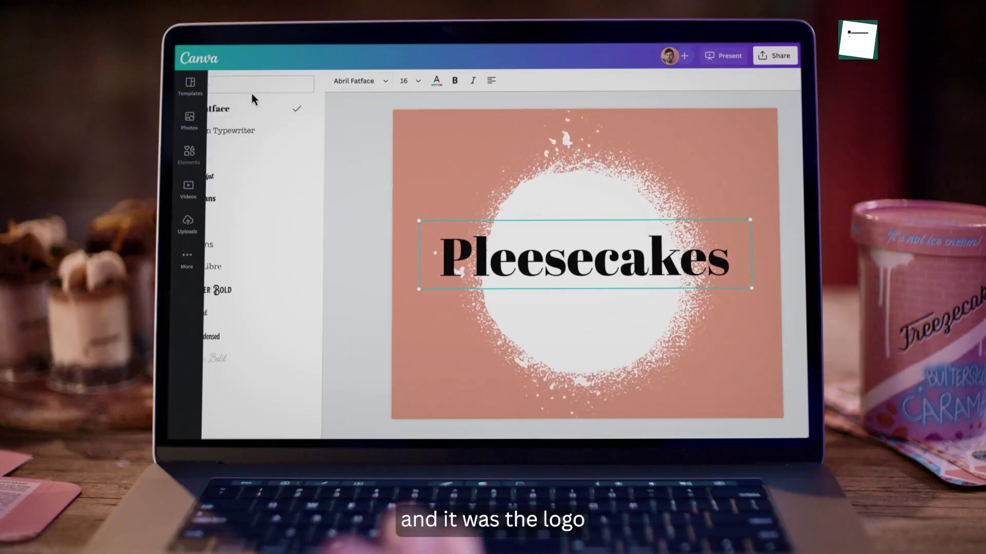
Show the Text panel with heading, subheading and body text styles
left_click(255, 130)
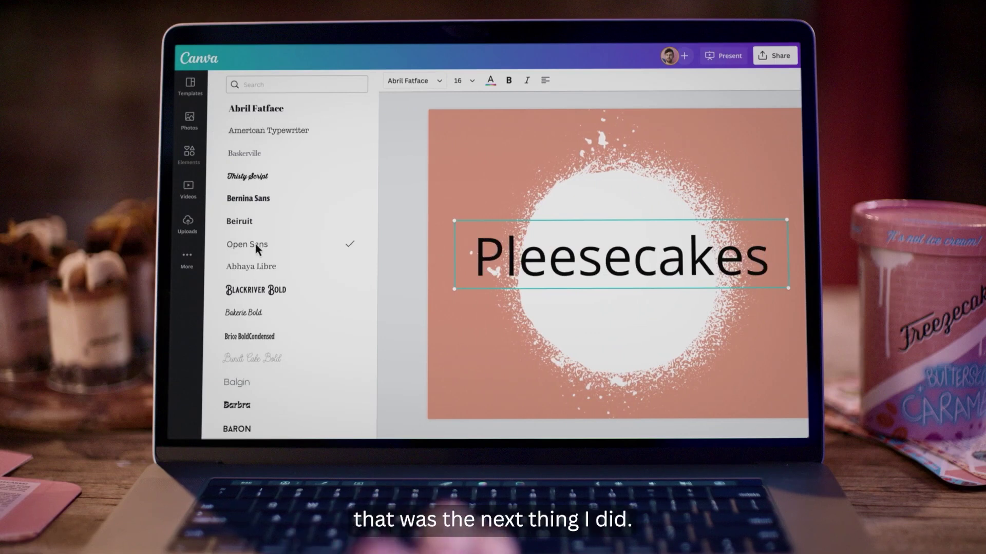
left_click(254, 178)
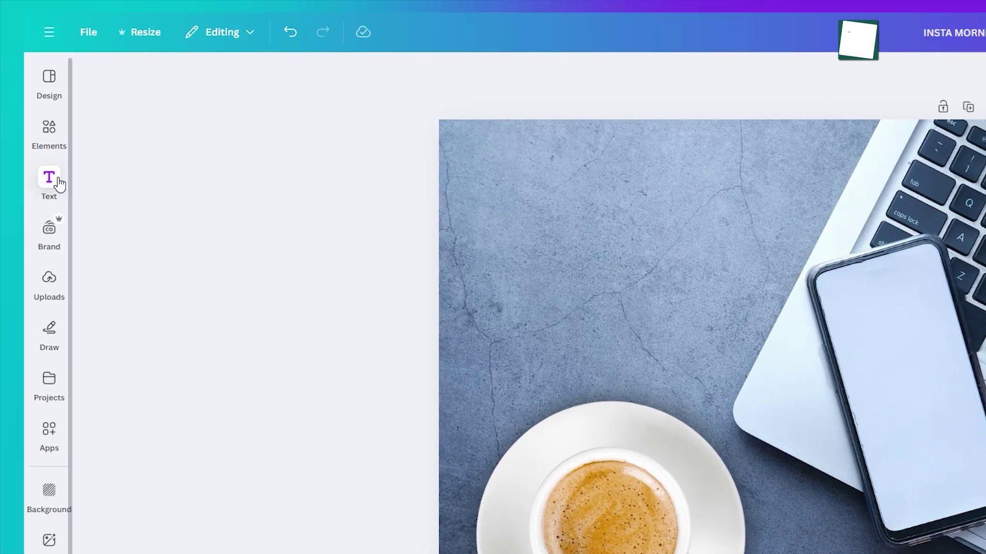
left_click(57, 186)
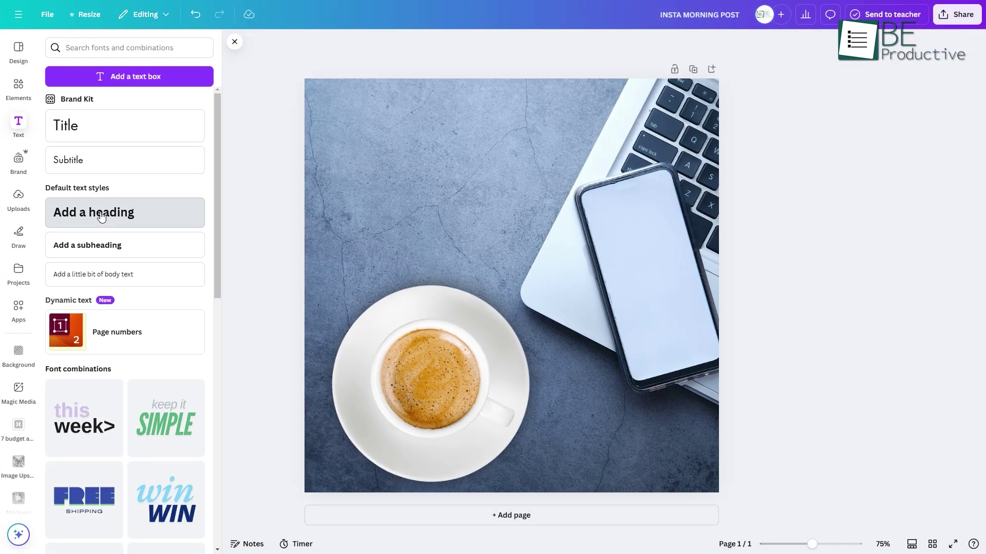
Add a heading text box reading 'Good Morning'
left_click(167, 315)
type("Good Morning")
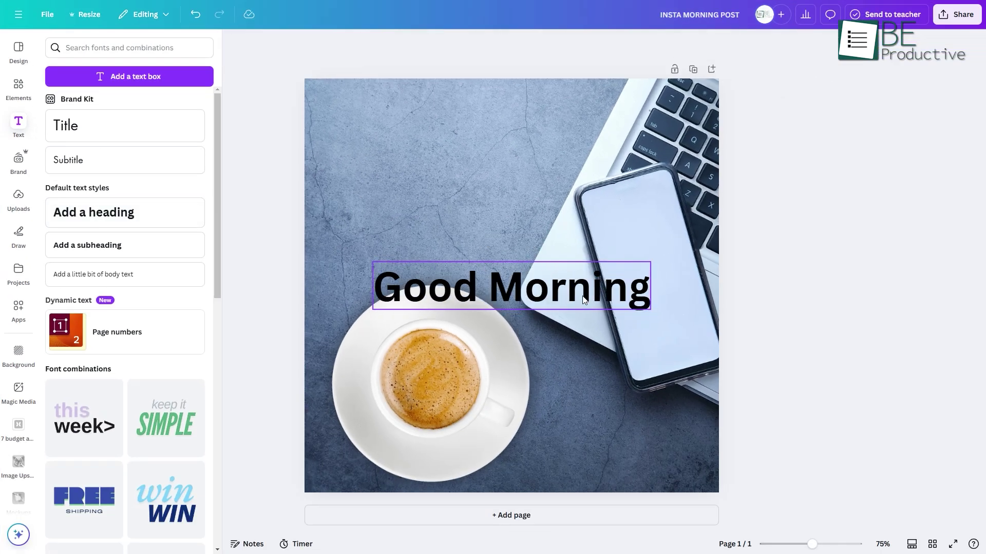
left_click_drag(650, 289, 403, 57)
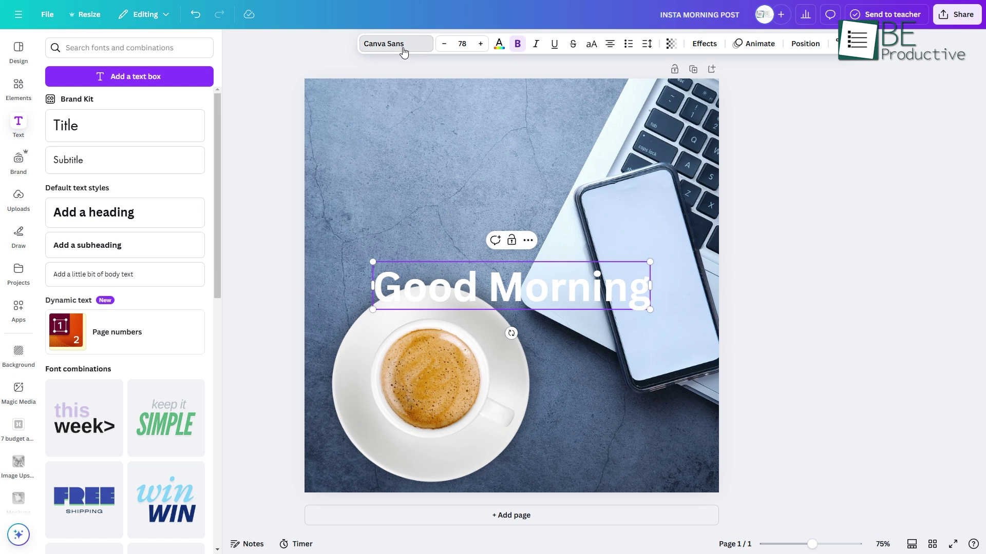
Give the heading a white sans serif font and move it up-left onto the photo
left_click(404, 47)
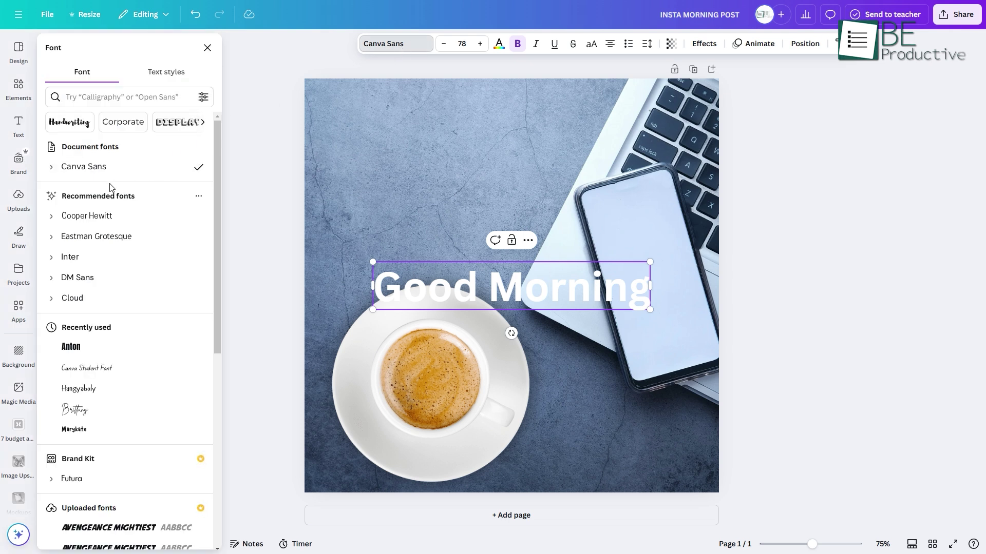
left_click(110, 94)
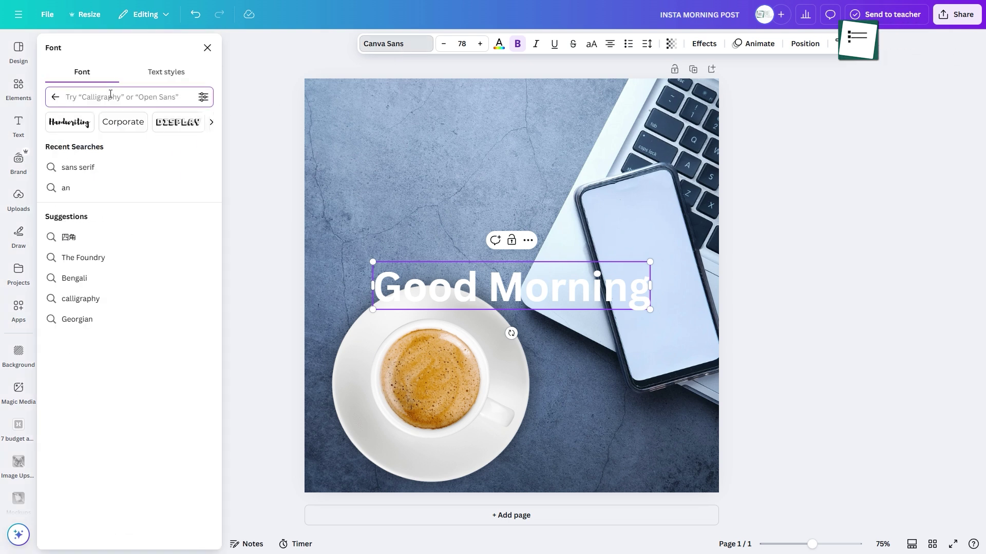
type("sa")
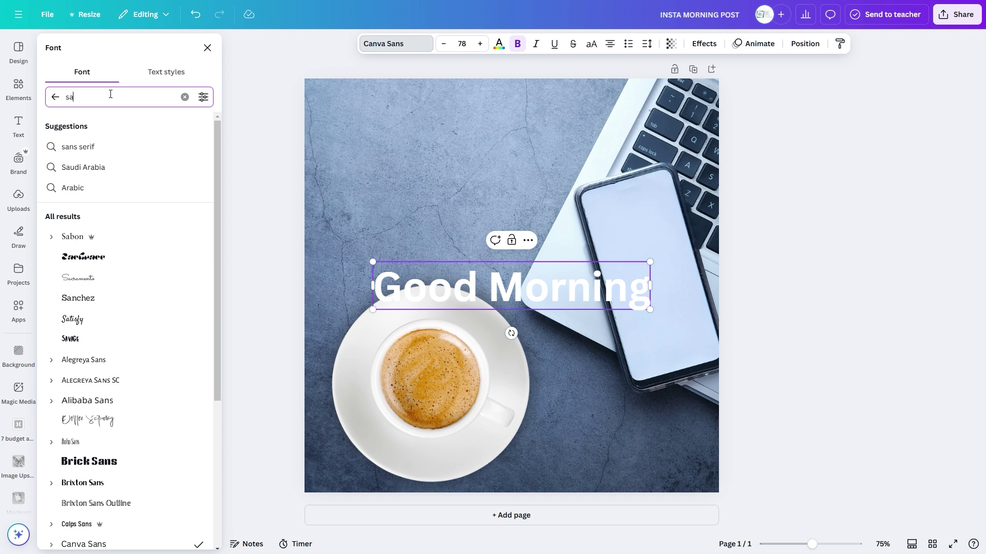
left_click(95, 151)
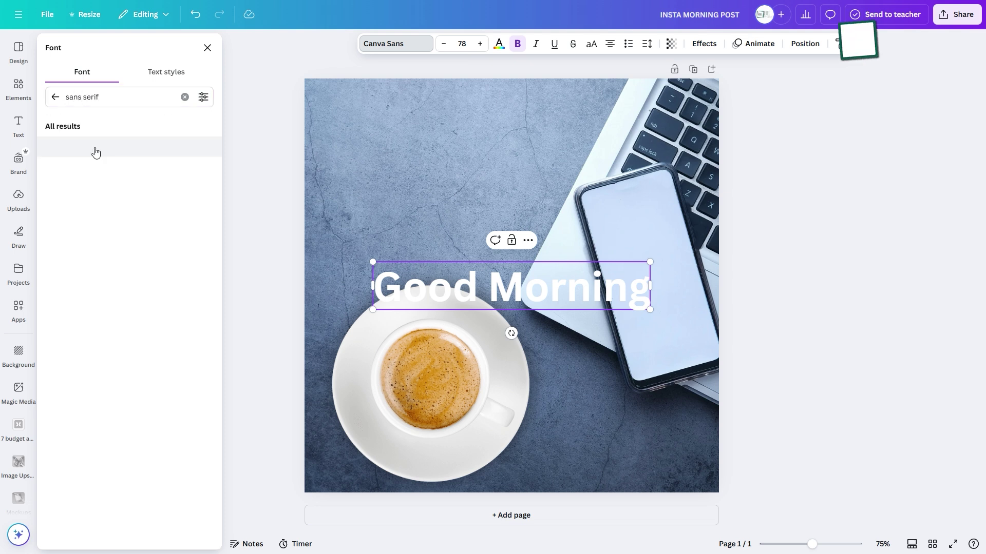
key("ctrl+a")
left_click(498, 43)
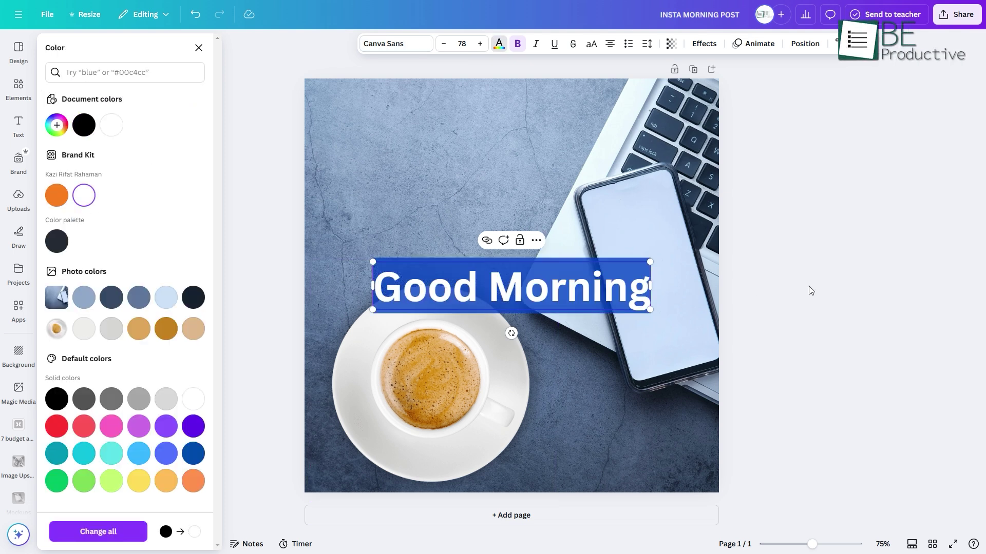
left_click_drag(511, 295, 481, 244)
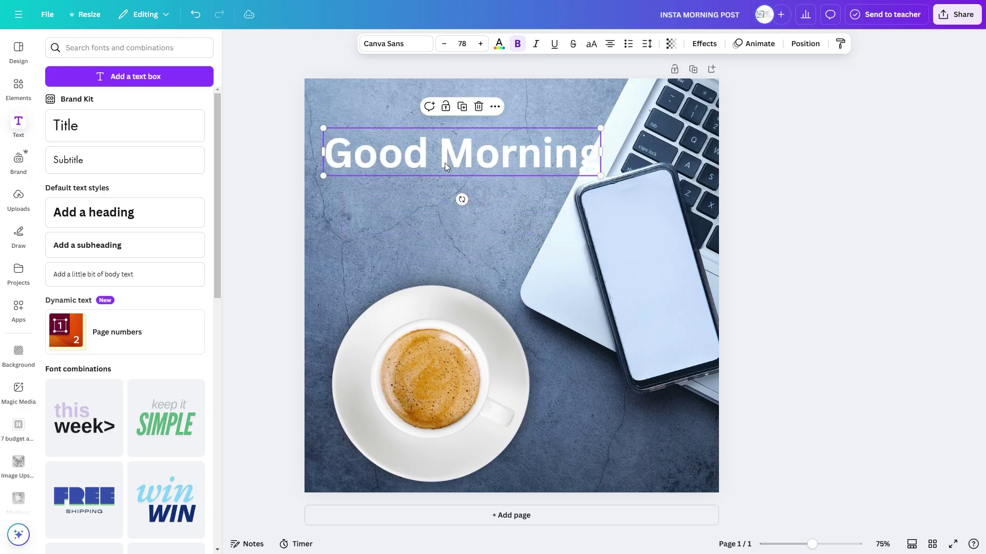
Scale the heading down to about 67.4 on one line and nudge it toward the top-left
left_click_drag(604, 170, 552, 186)
key("ctrl+z")
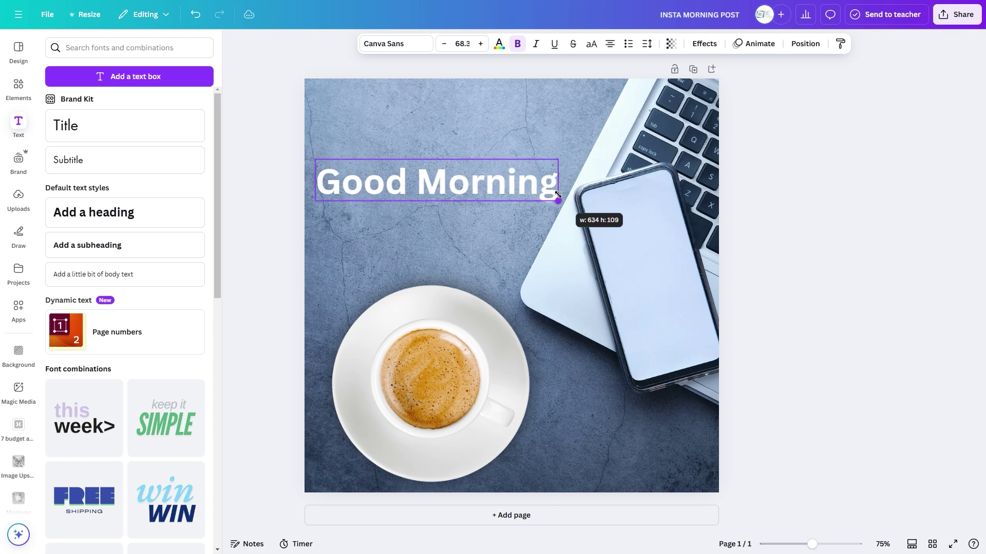
left_click_drag(491, 191, 489, 177)
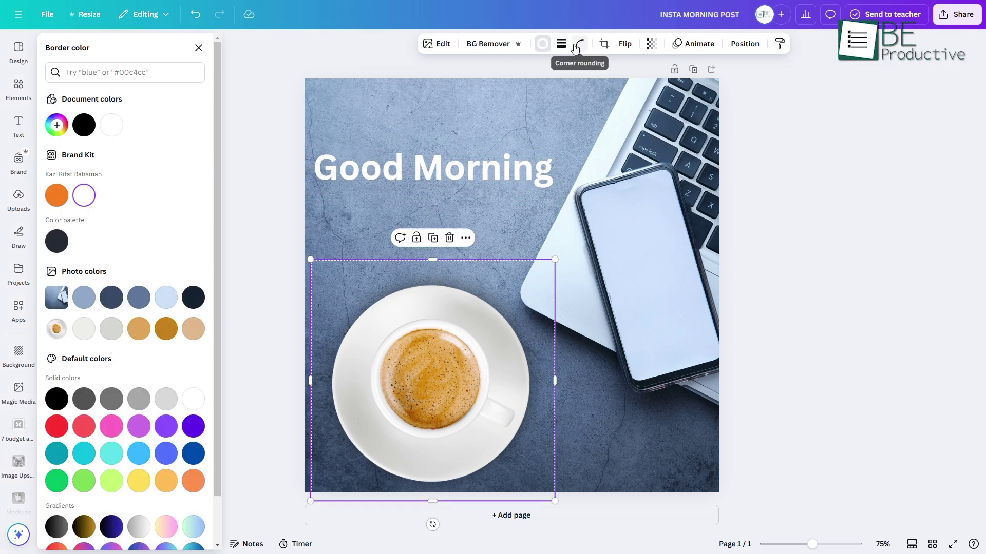
Set the cup frame's border weight to 9 and the heading shadow offset to 59
left_click(562, 45)
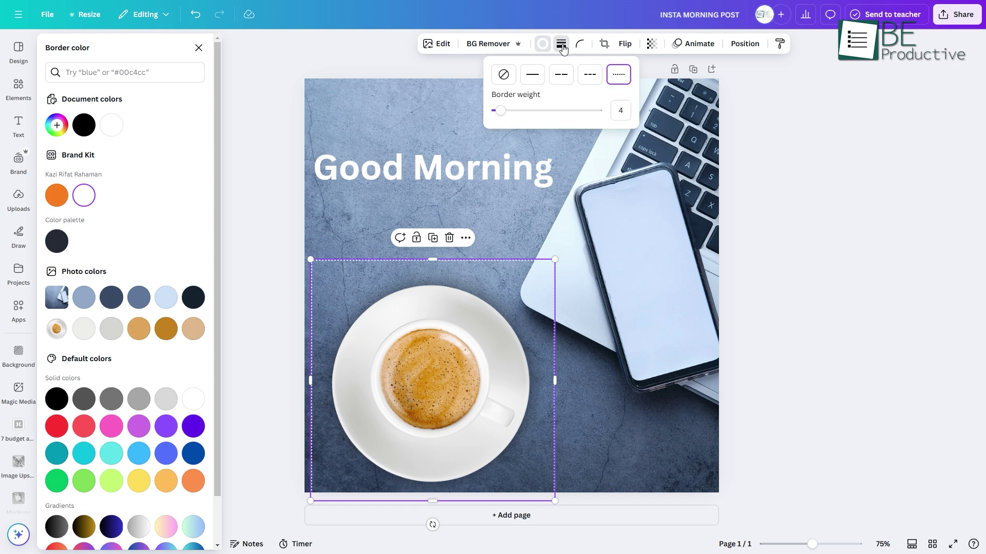
left_click_drag(510, 116, 505, 125)
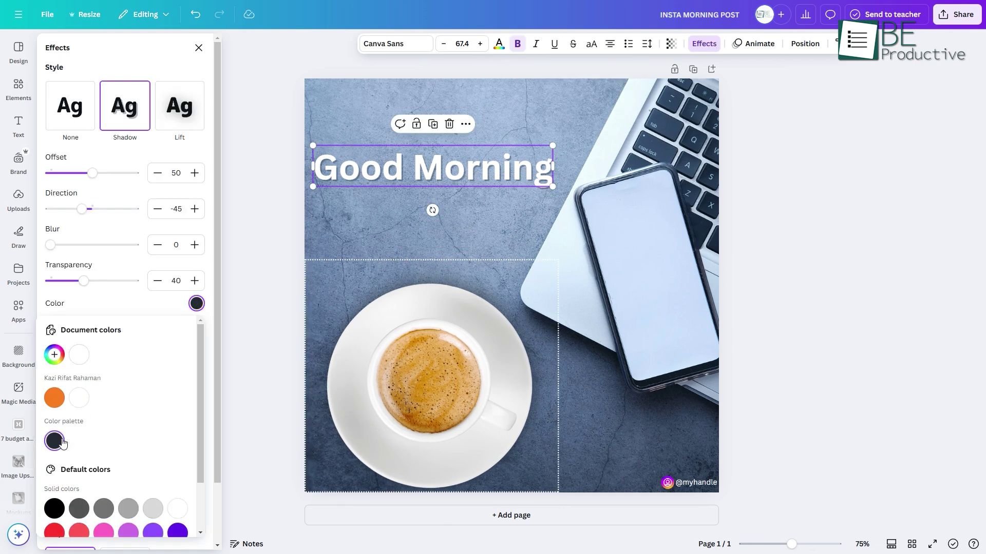
left_click_drag(90, 176, 102, 178)
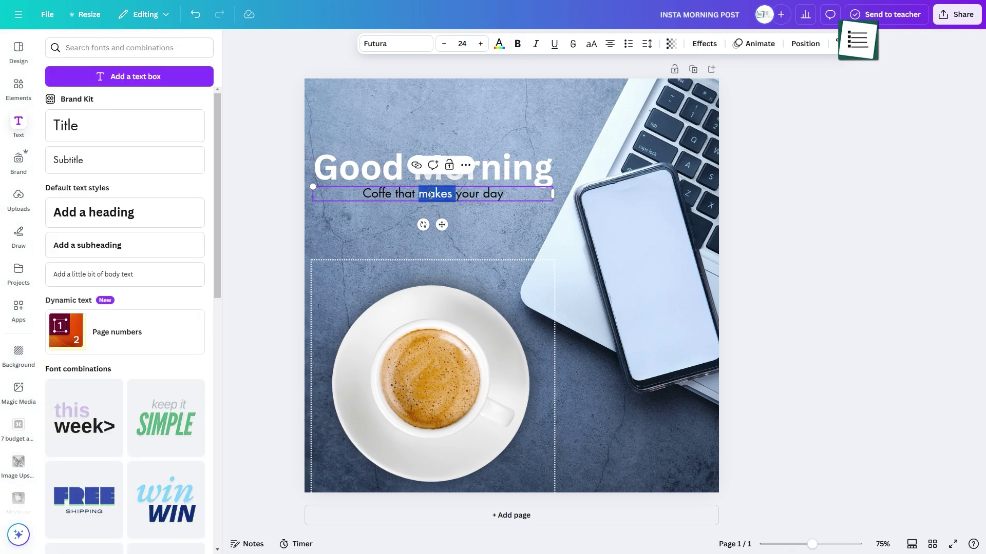
Make the 'Coffe that makes your day' subtitle white and slide it right under the heading's end
triple_click(420, 193)
left_click(499, 43)
left_click(405, 44)
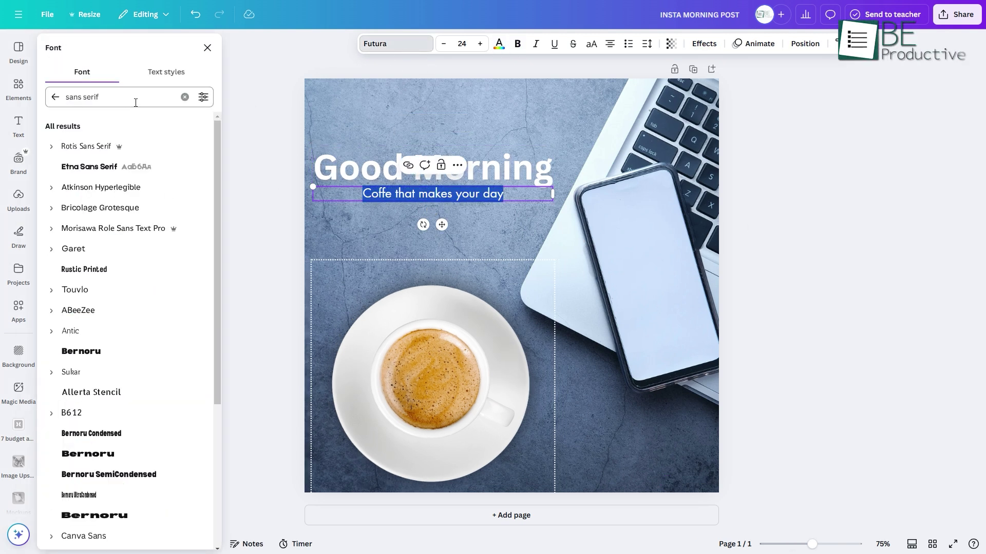
left_click(185, 97)
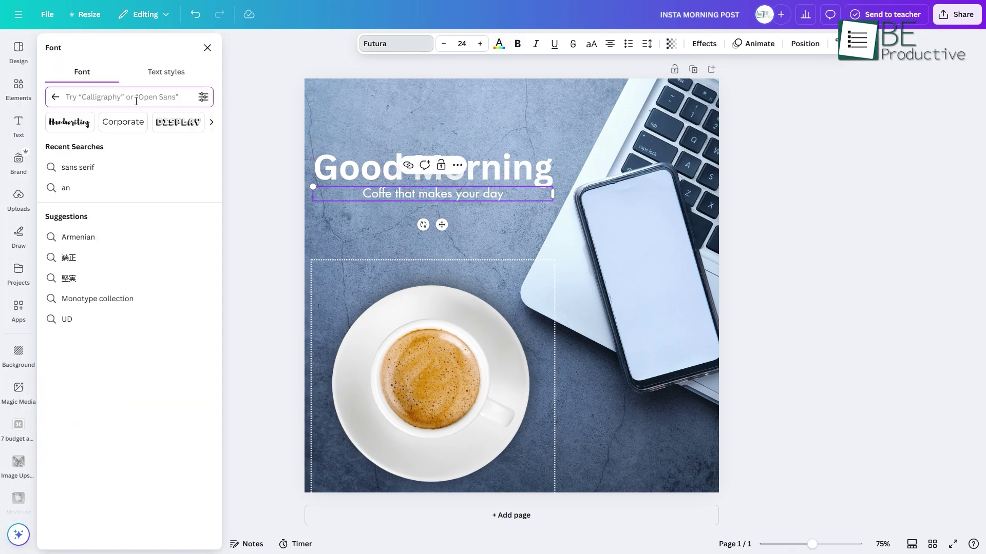
left_click(77, 165)
left_click(270, 273)
left_click_drag(465, 204, 510, 203)
double_click(409, 193)
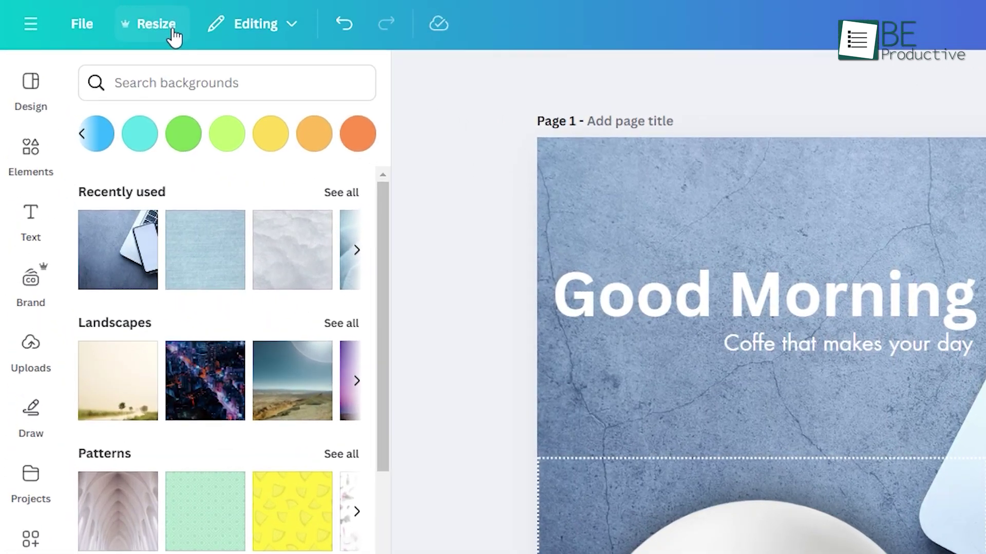
Resize the current design in place to 1080 × 1080 px
left_click(98, 16)
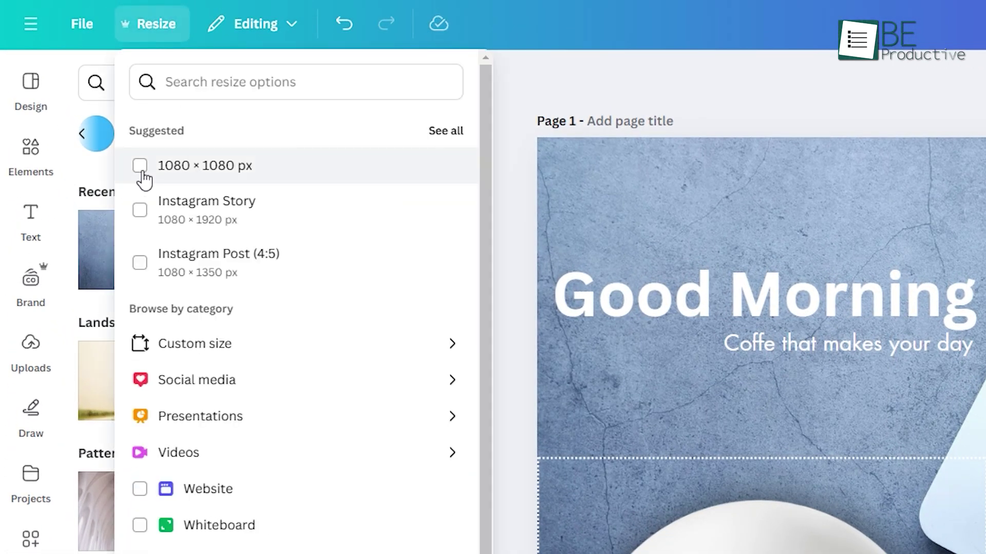
left_click(140, 169)
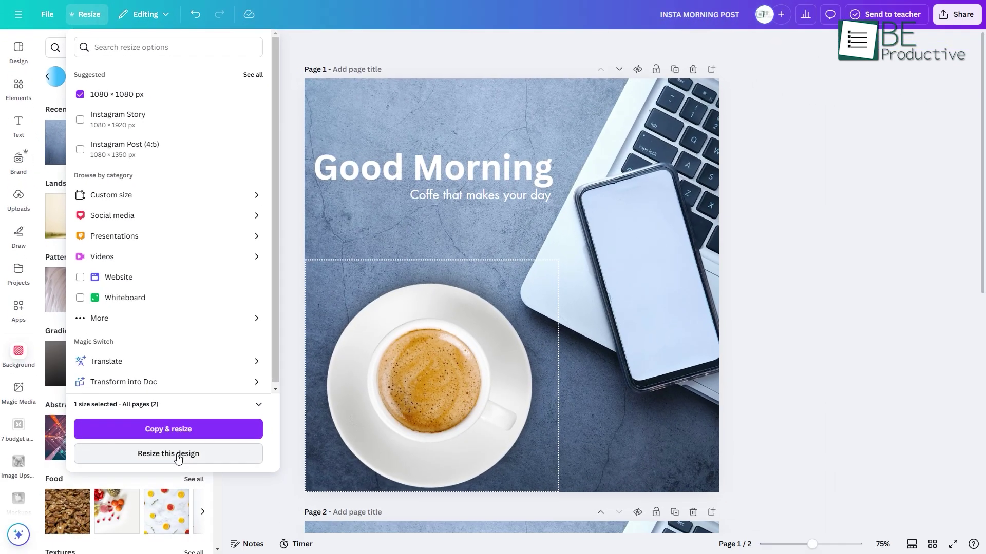
left_click(180, 454)
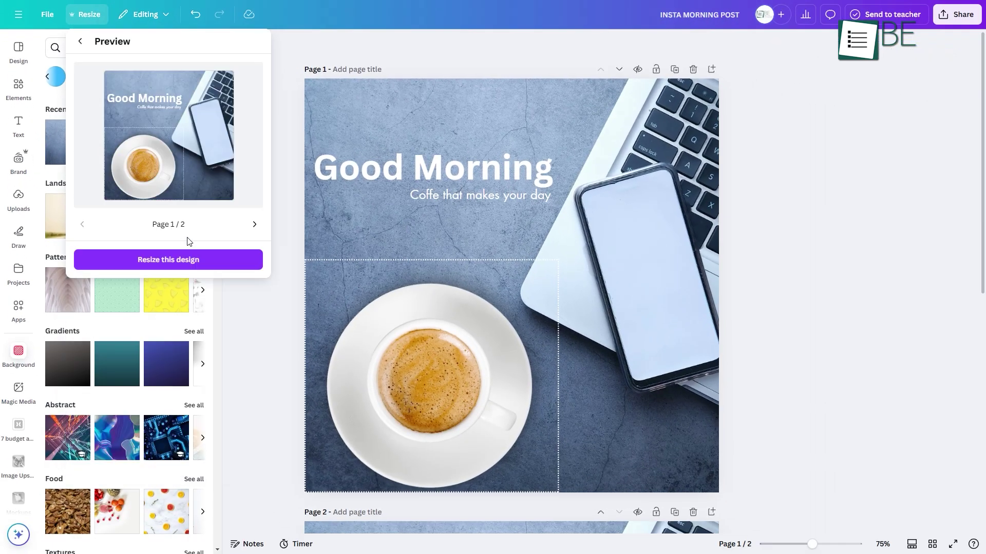
left_click(205, 260)
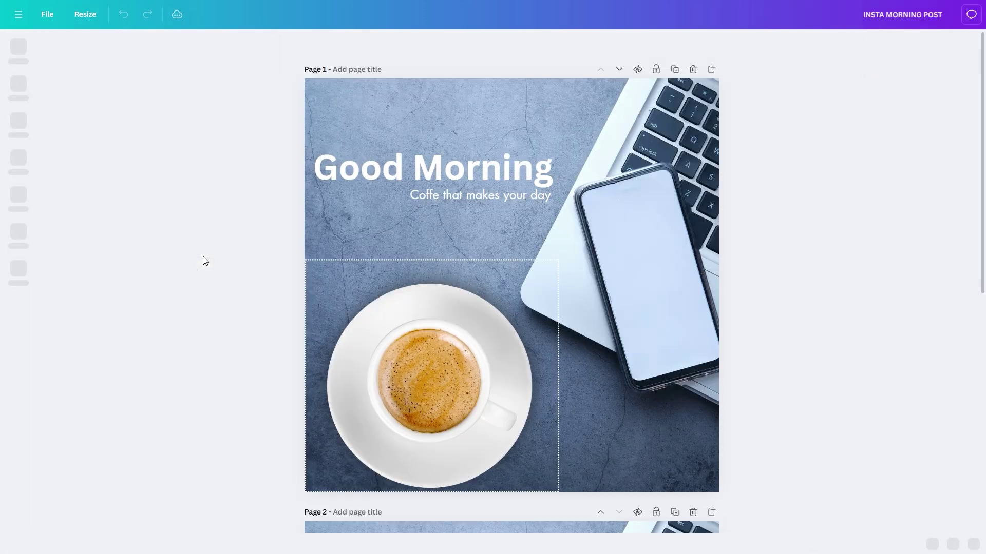
left_click(312, 286)
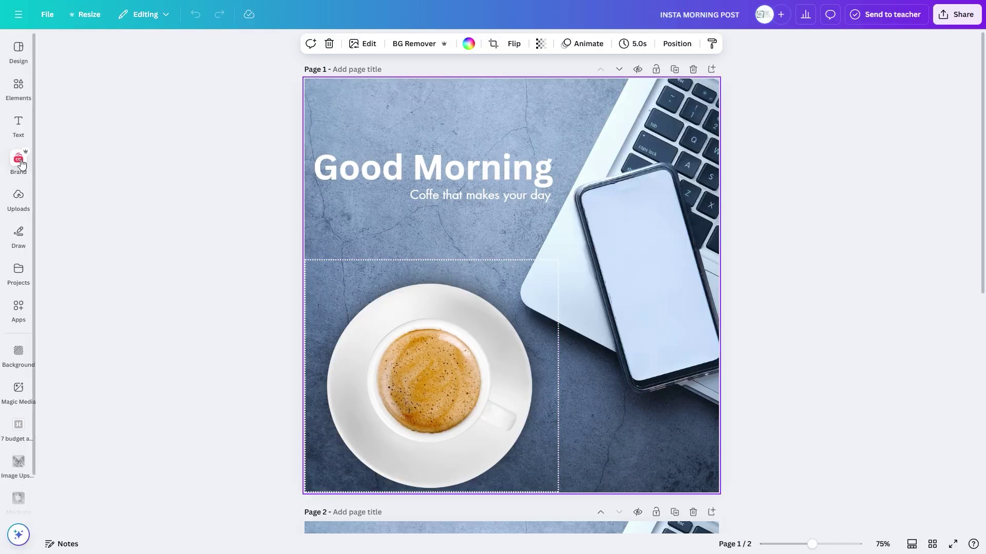
left_click(18, 123)
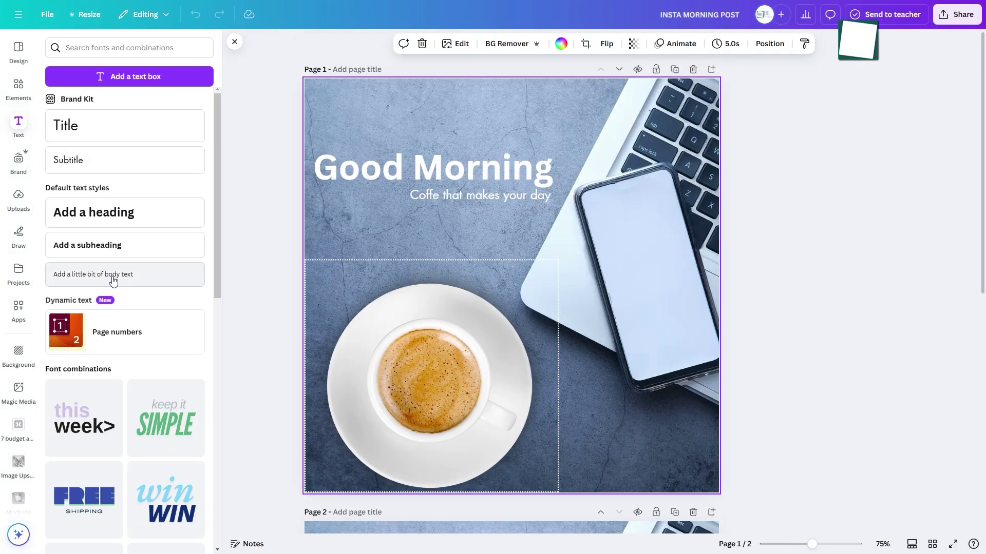
left_click(113, 277)
type("@myhandle")
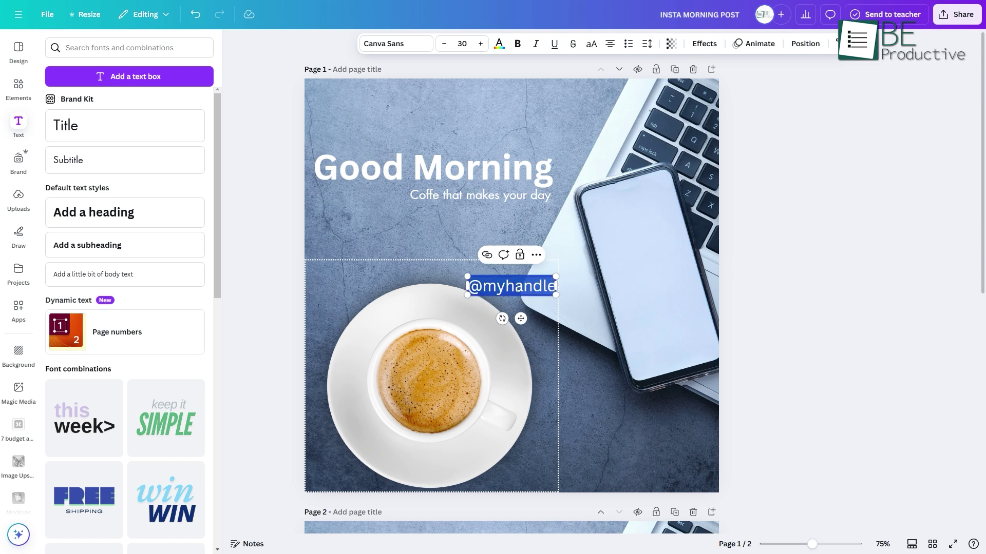
left_click(499, 45)
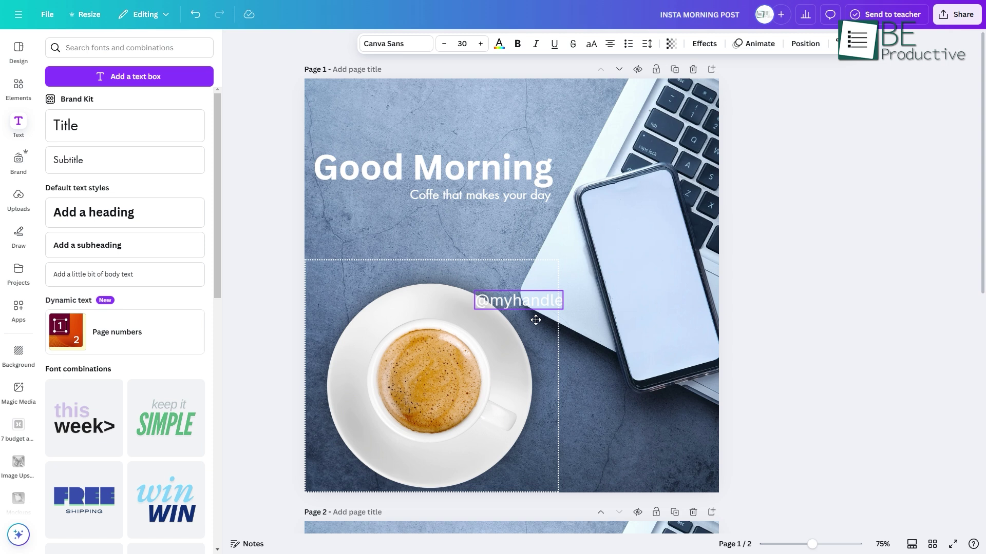
left_click_drag(518, 290, 681, 480)
left_click(766, 475)
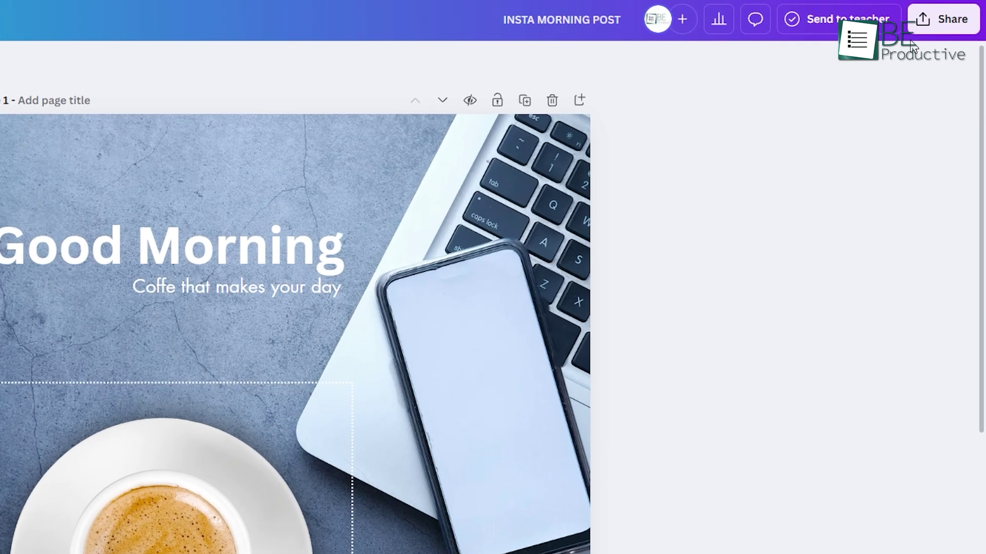
Download the INSTA MORNING POST design as a PNG at size 1
left_click(938, 31)
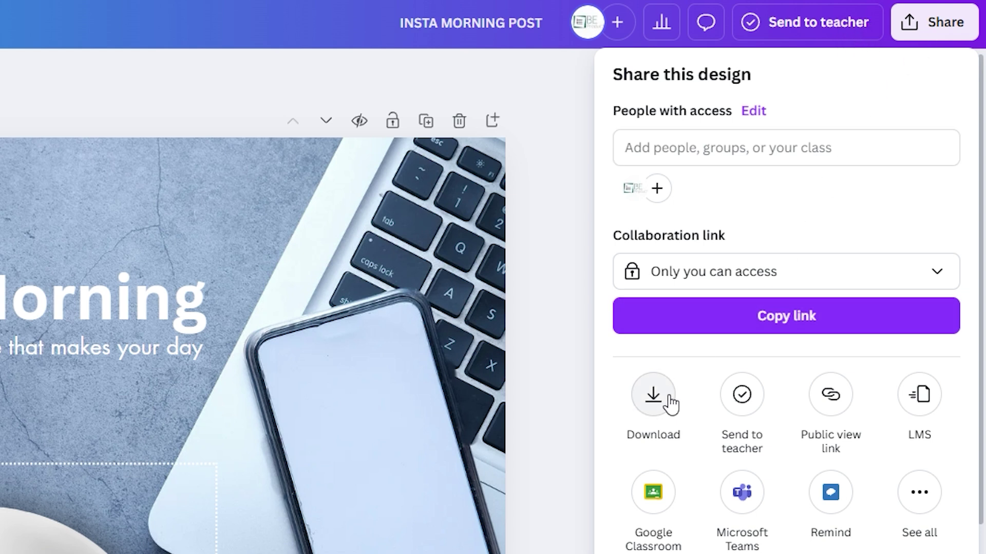
left_click(653, 396)
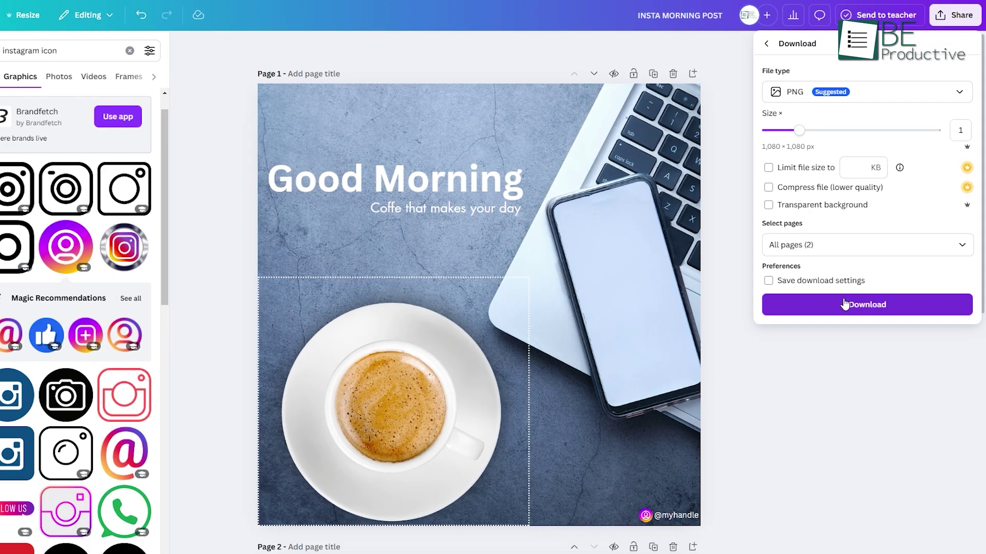
left_click(786, 509)
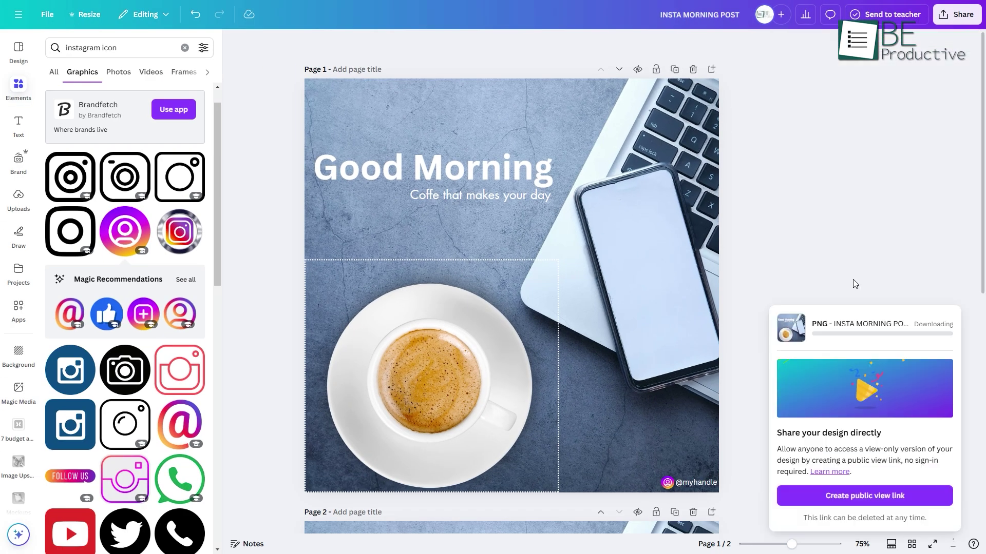